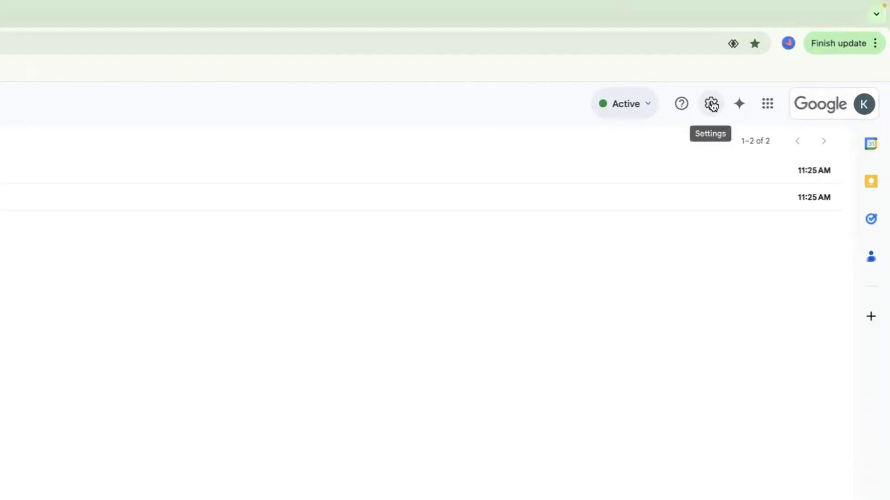
- Open the full Gmail settings at the Signature section and view the name of the Default Basic Signature without changing it
click(711, 104)
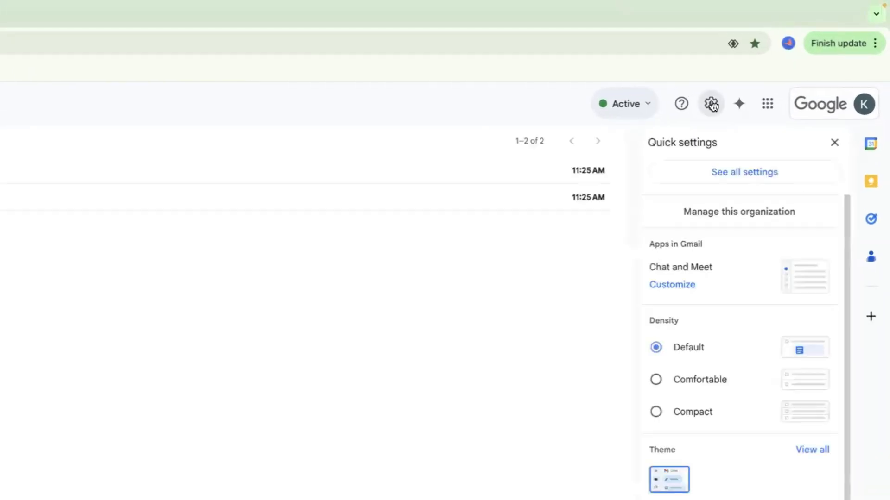
click(732, 174)
scroll(319, 345, down, 2)
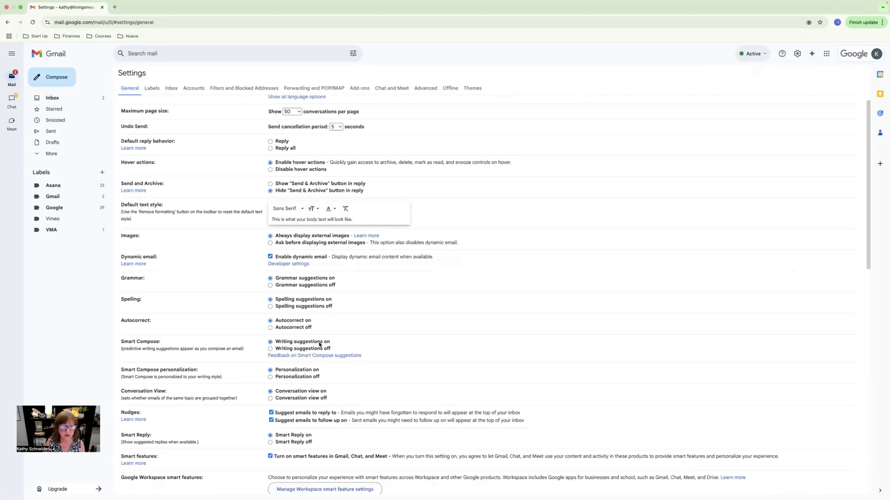
scroll(319, 345, down, 2)
scroll(319, 344, down, 4)
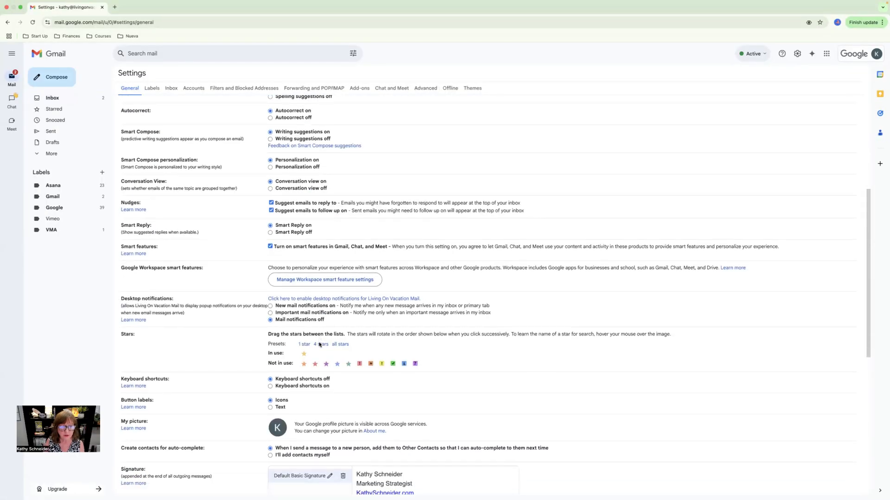
scroll(319, 345, down, 4)
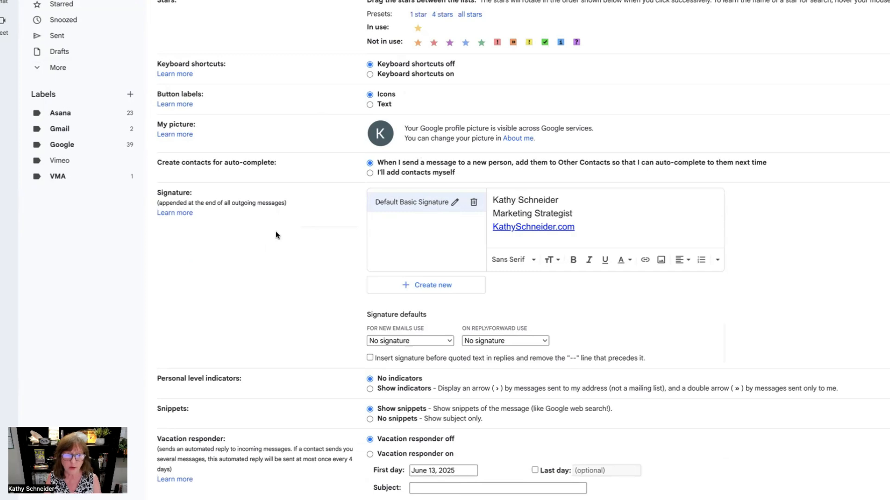
click(455, 203)
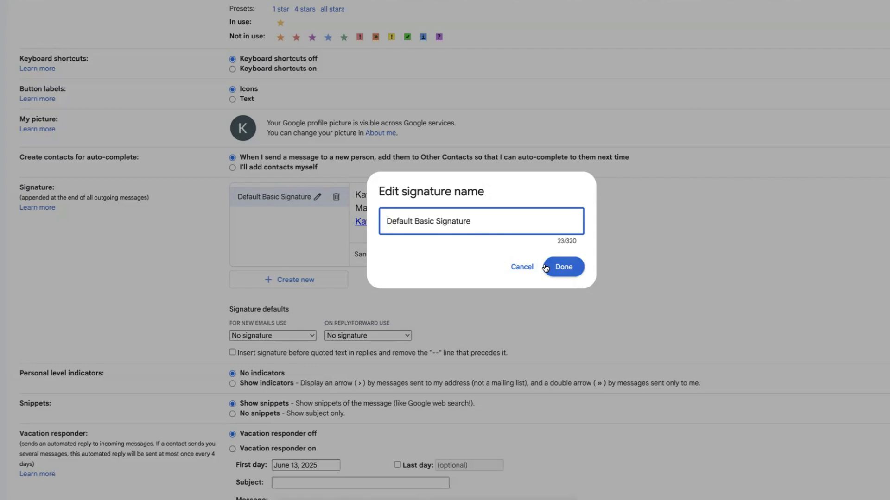
click(521, 267)
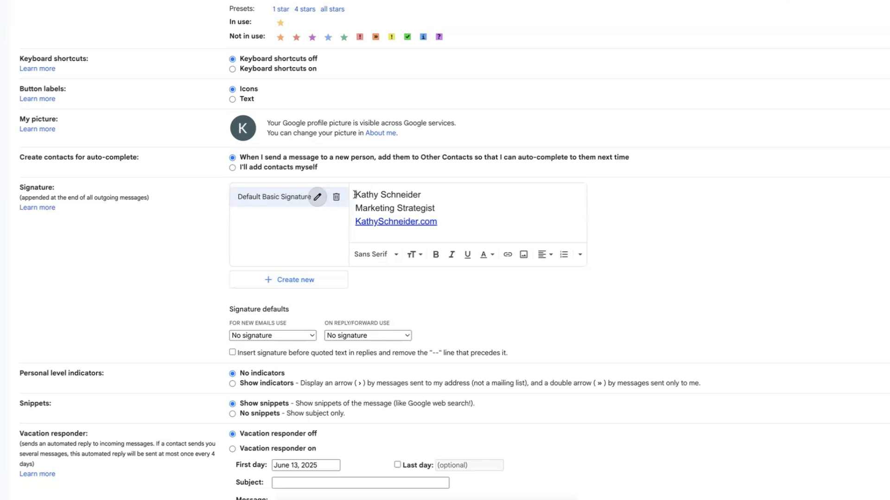
- Append /blog to the web address behind the website link in the Default Basic Signature
mouse_move(355, 194)
mouse_down()
mouse_move(436, 203)
mouse_move(454, 227)
mouse_up()
click(449, 192)
drag(438, 222, 347, 224)
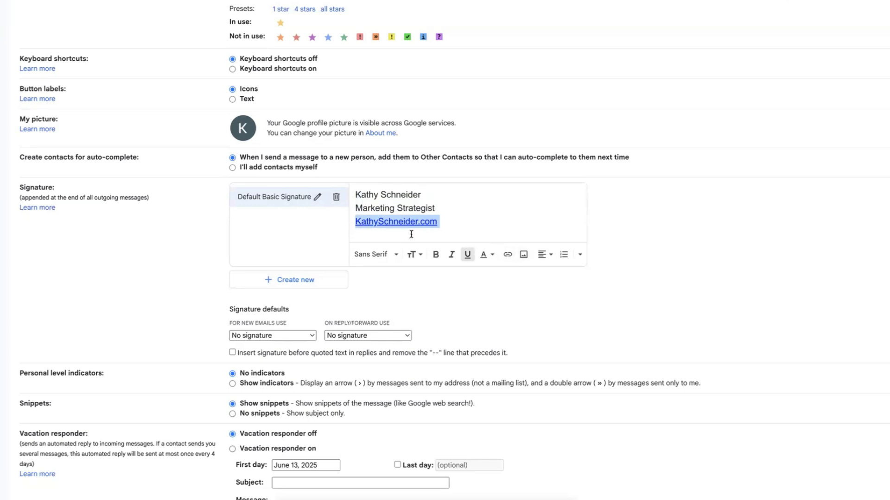
click(507, 255)
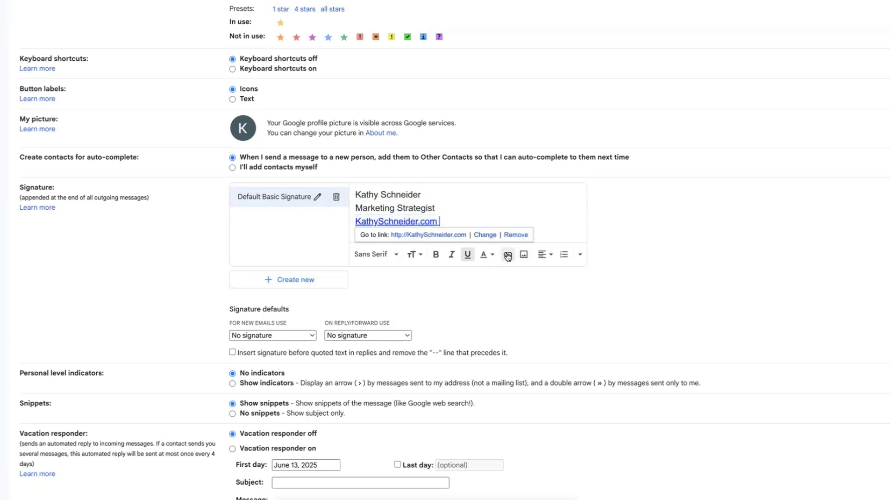
click(478, 237)
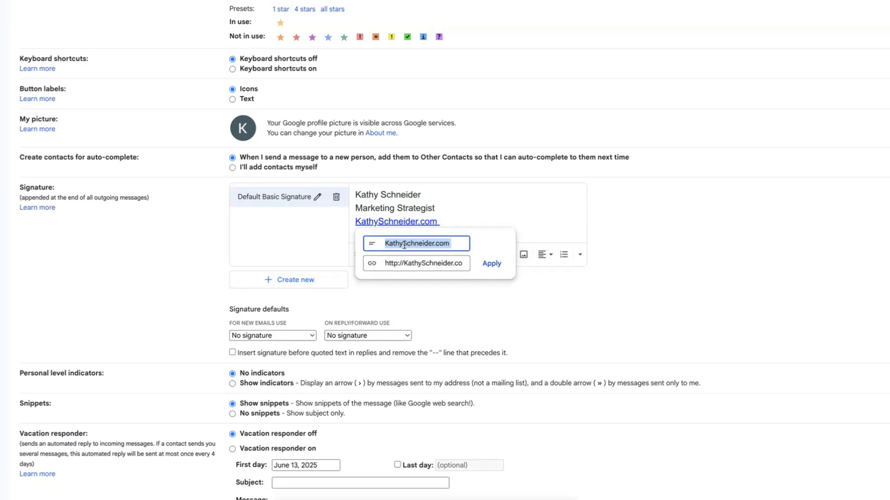
scroll(401, 264, right, 1)
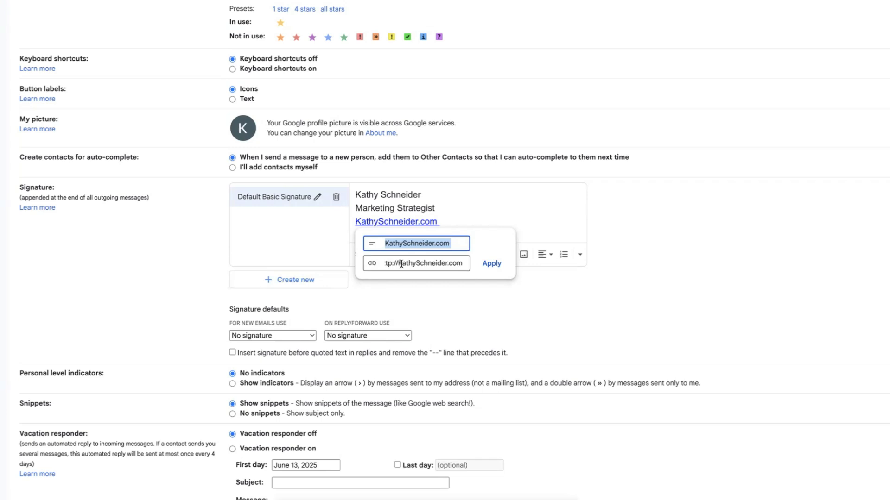
scroll(401, 264, left, 1)
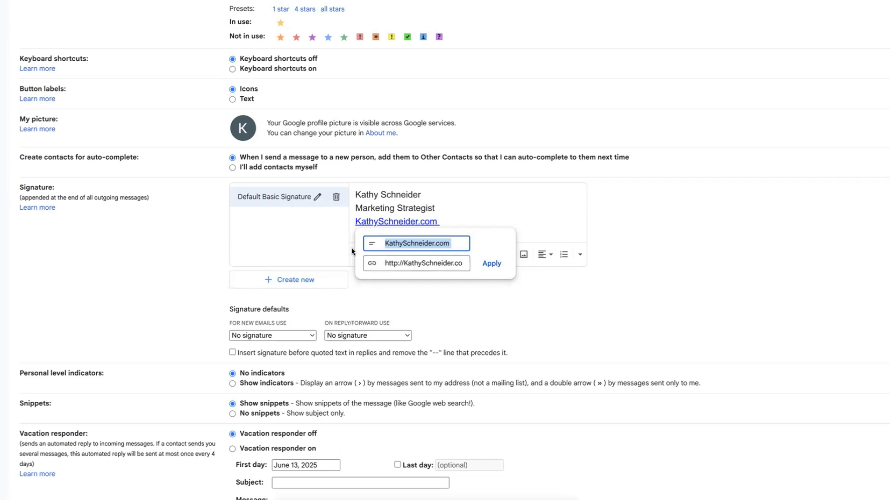
scroll(404, 264, right, 1)
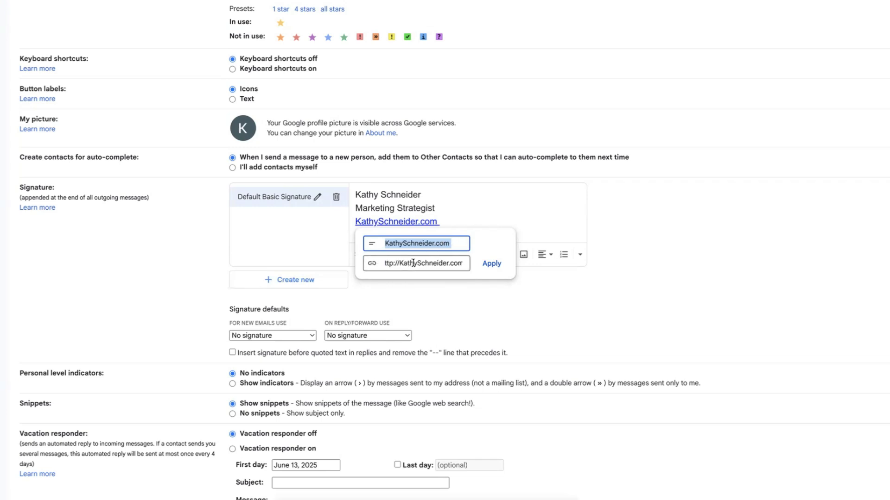
click(460, 264)
text(/b)
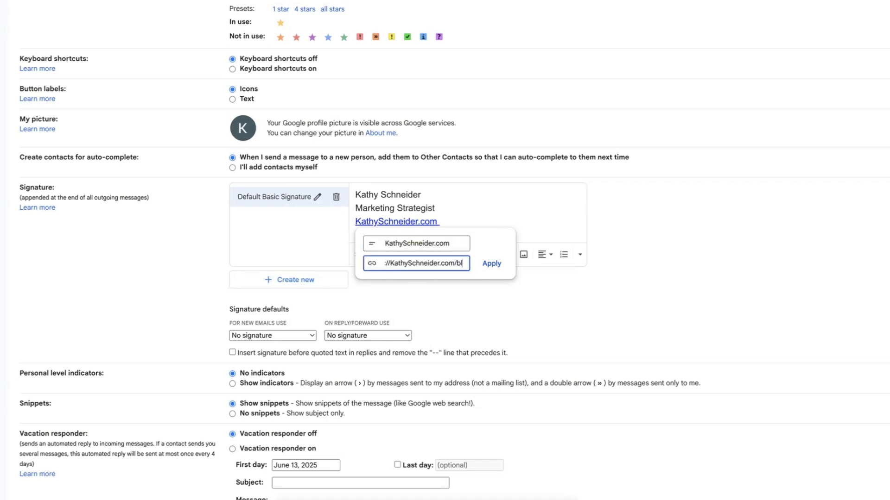
text(log)
- Set the signature link's display text to "Visit My Blog" and save the settings
drag(449, 243, 393, 244)
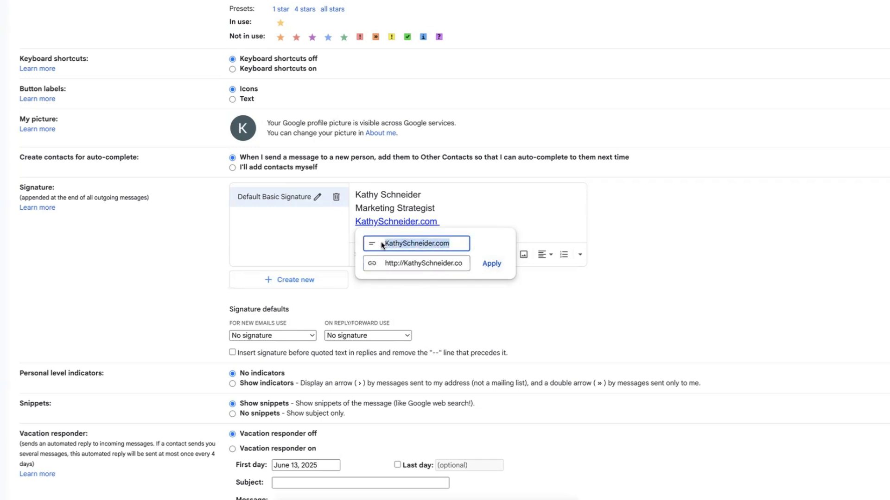
text(Visit)
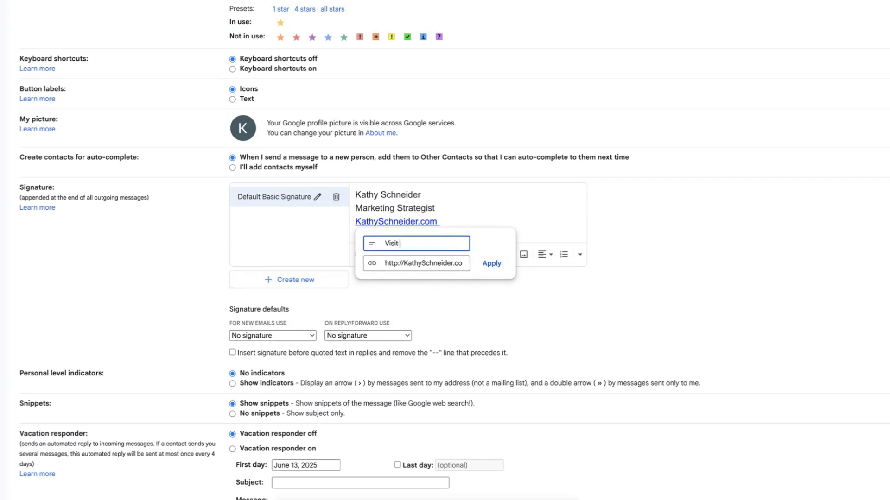
text( My Blog)
click(492, 263)
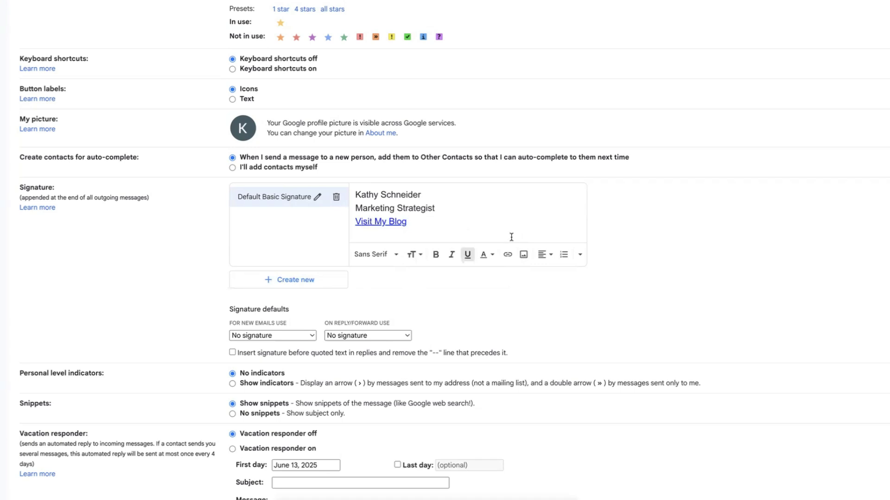
scroll(502, 304, down, 3)
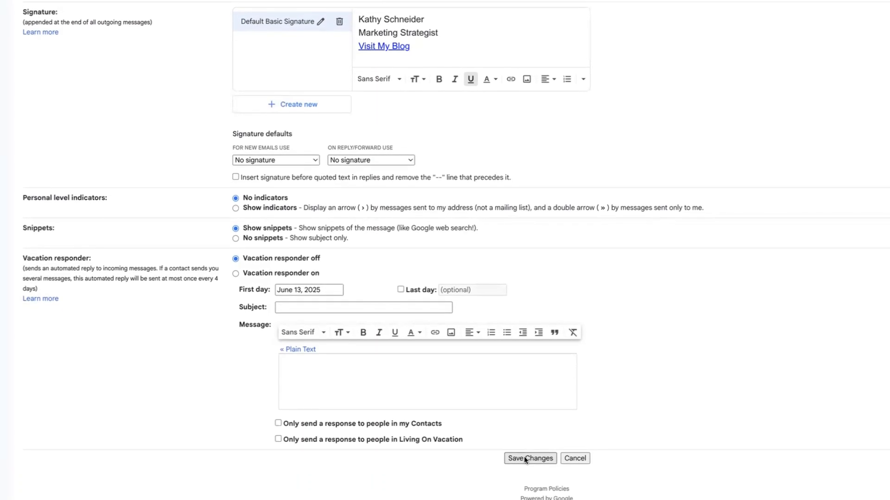
click(524, 455)
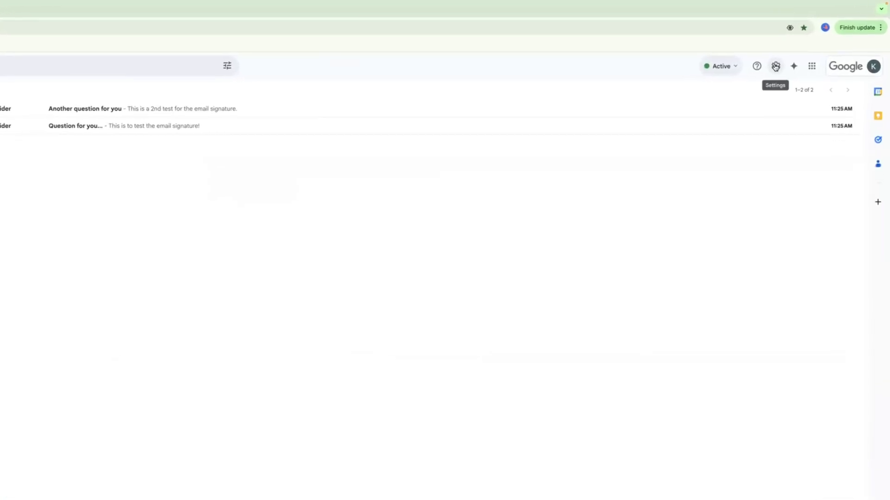
- Return to the signature settings and make Default Basic Signature the default for new emails
click(773, 69)
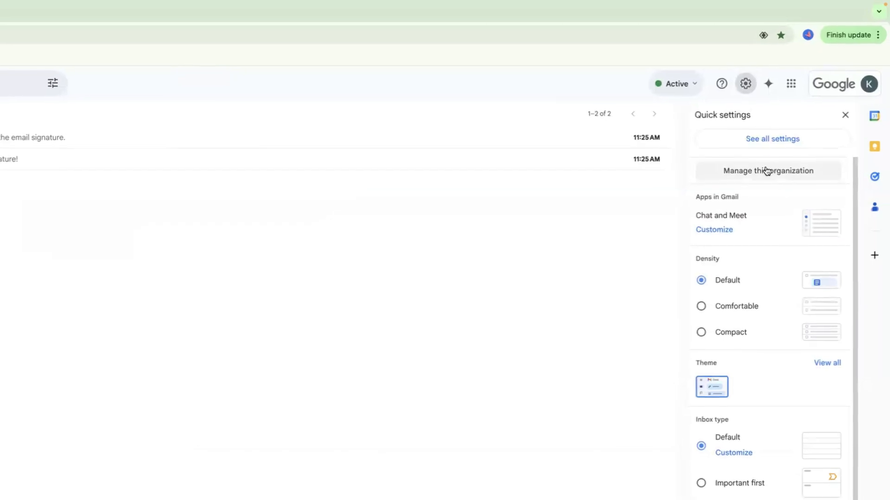
click(755, 146)
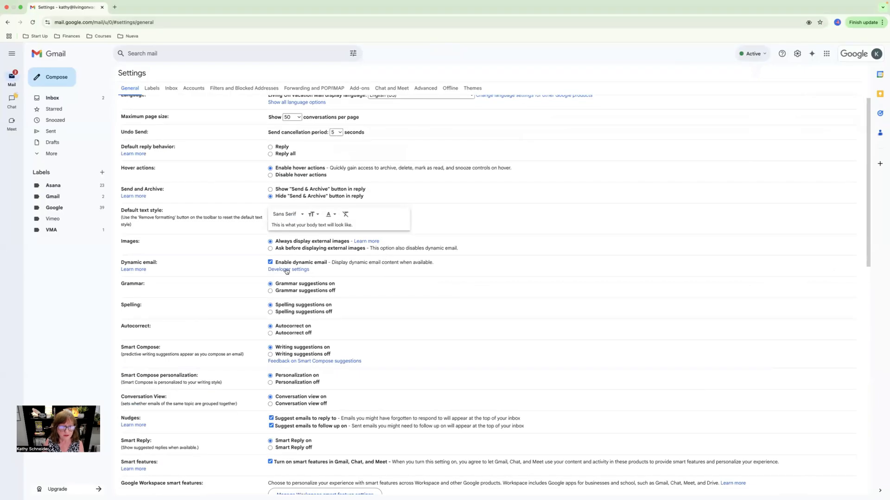
scroll(287, 271, down, 7)
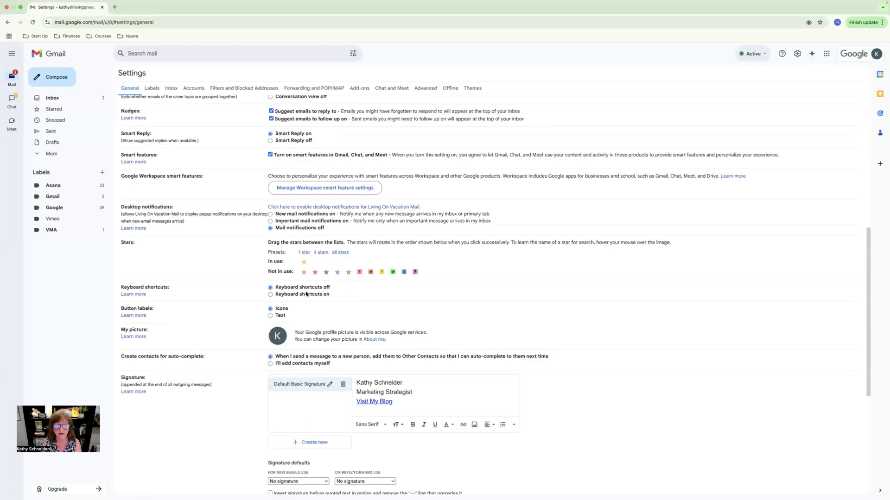
scroll(306, 293, down, 5)
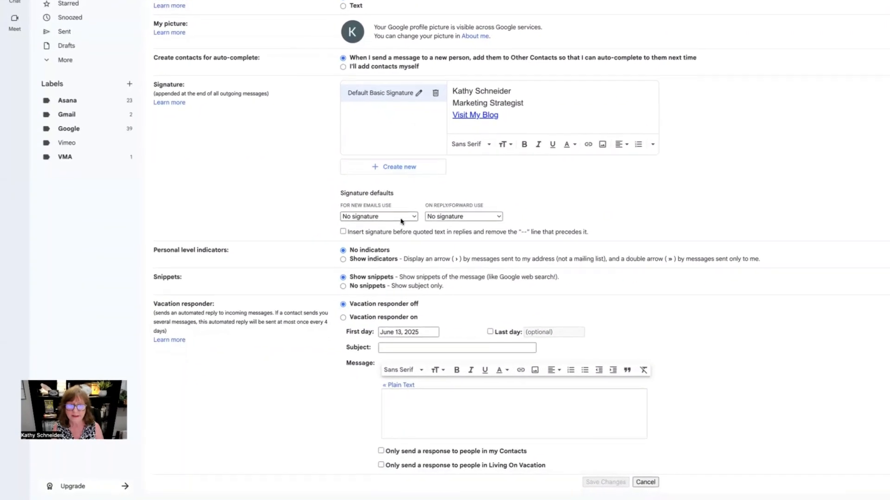
click(388, 218)
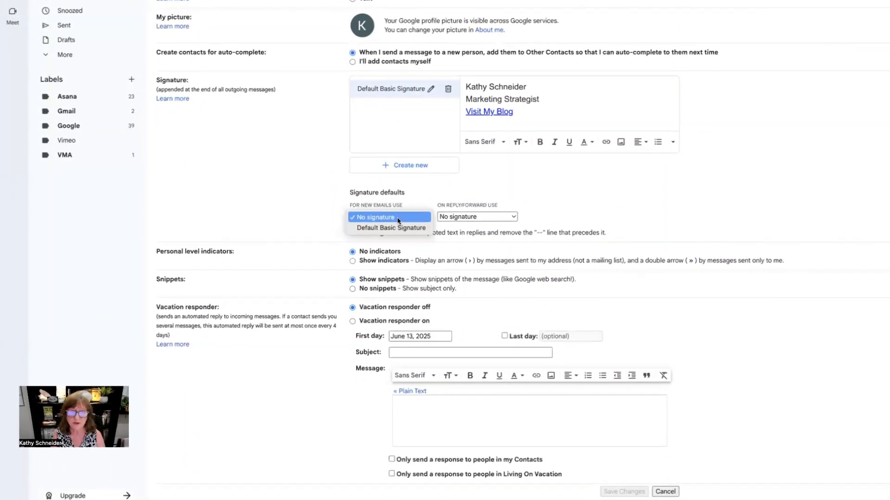
click(401, 228)
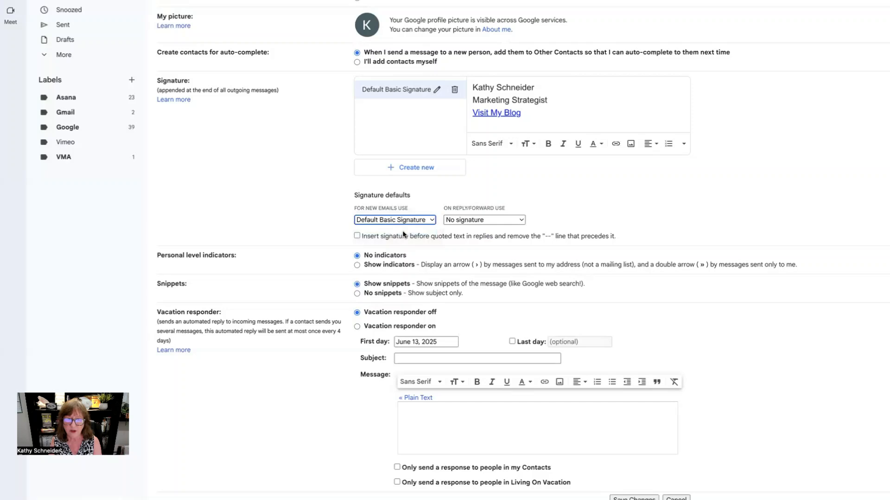
- Use Default Basic Signature for replies and forwards, inserted before quoted text without the "--" line, and save the settings
click(480, 221)
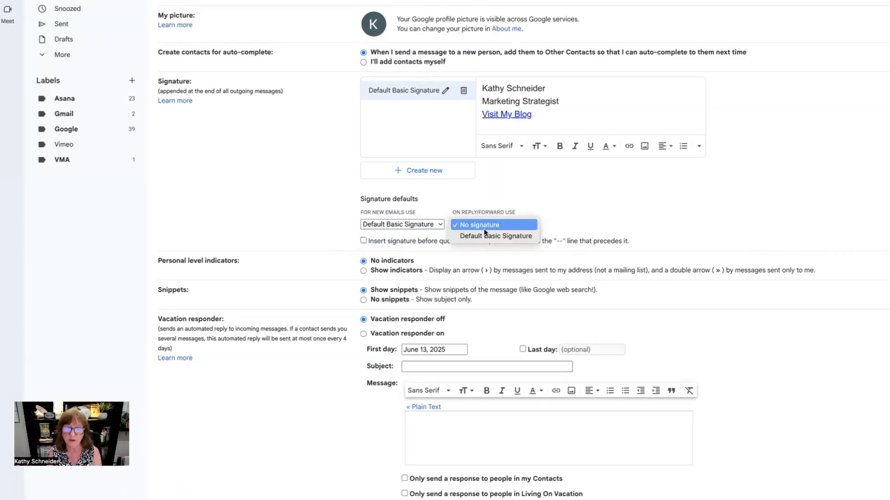
click(484, 236)
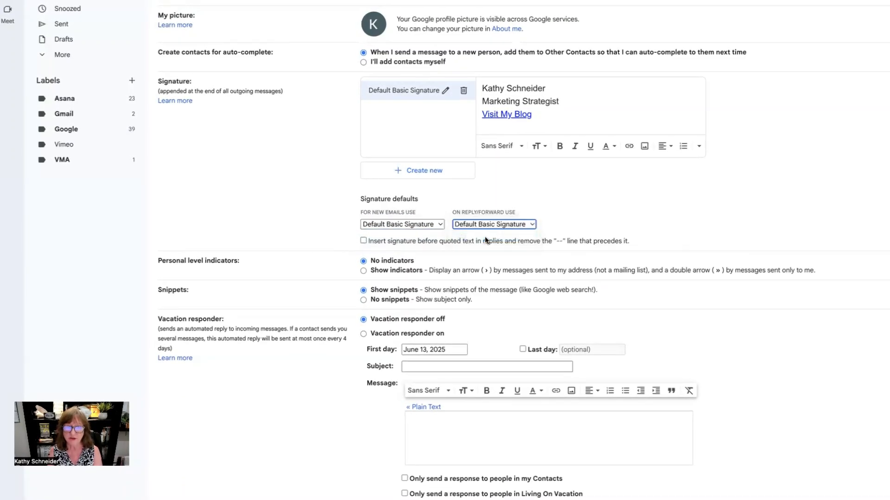
click(363, 242)
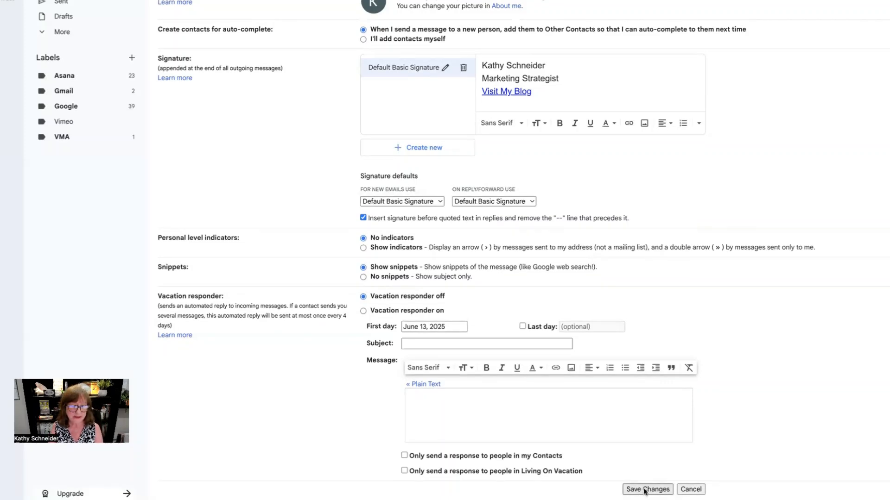
click(645, 491)
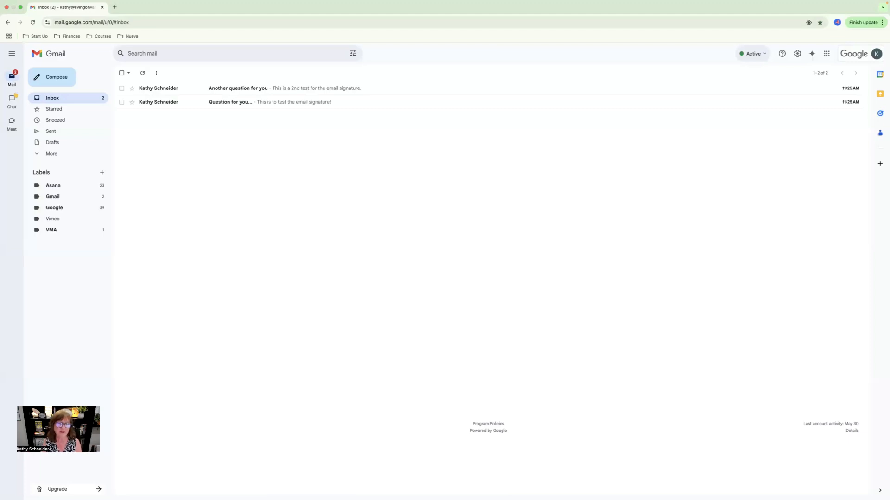
- Open the email "Question for you..." and start a reply with an empty line above the signature
click(302, 108)
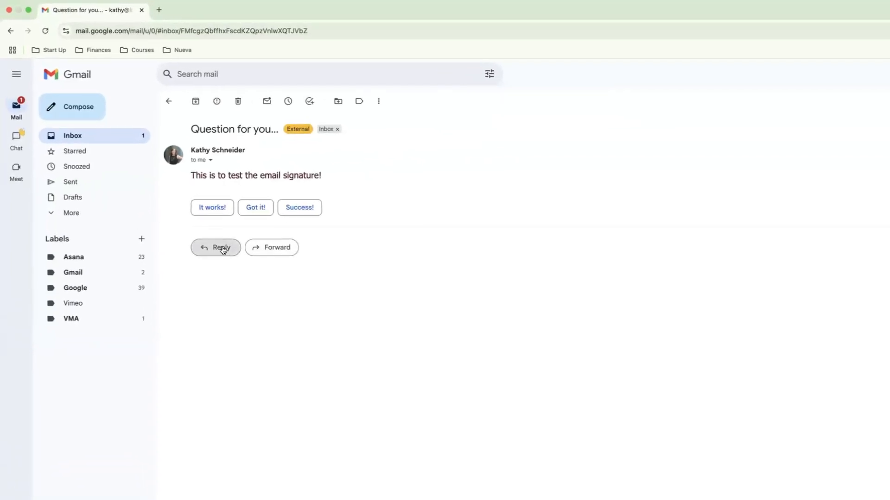
click(211, 236)
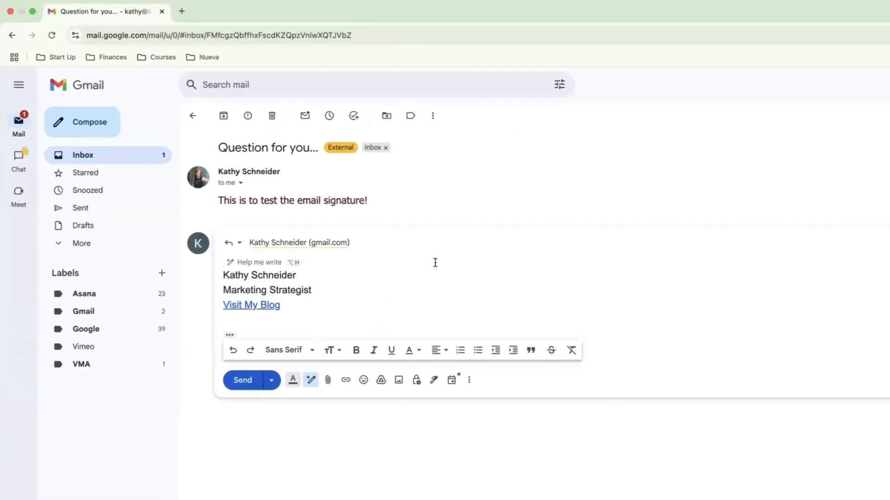
key(Return)
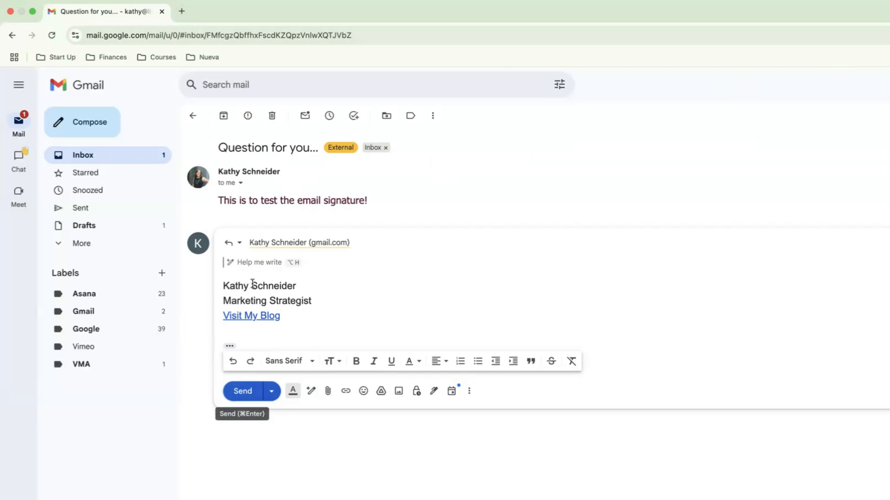
- Expand the quoted message in the reply, add blank lines below it and return to the line above the signature
click(222, 285)
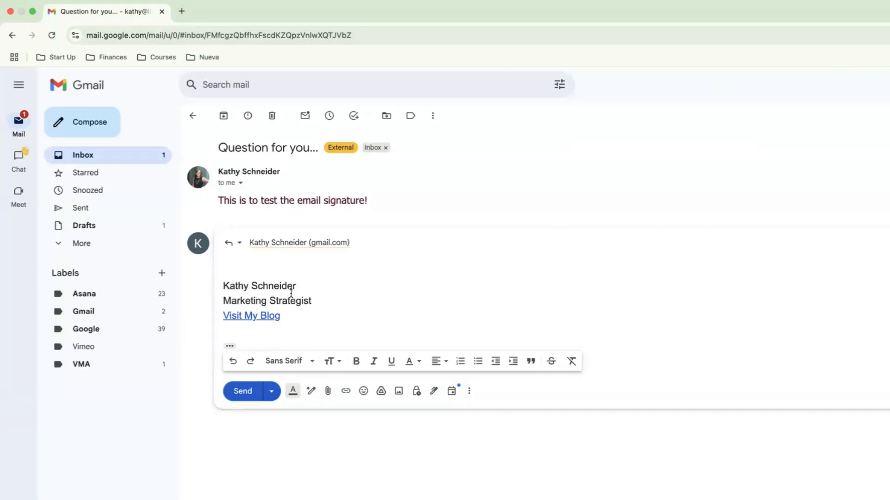
mouse_move(224, 286)
mouse_down()
mouse_move(304, 300)
mouse_move(301, 320)
mouse_move(318, 334)
mouse_up()
click(230, 346)
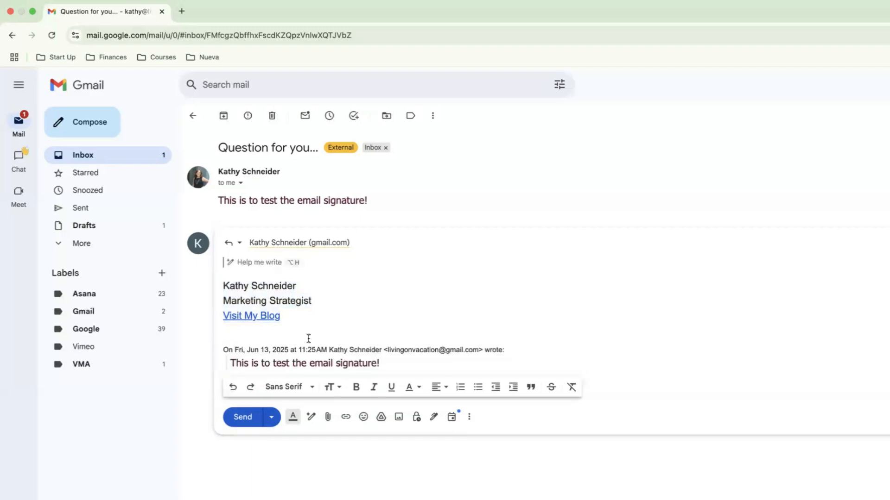
click(397, 362)
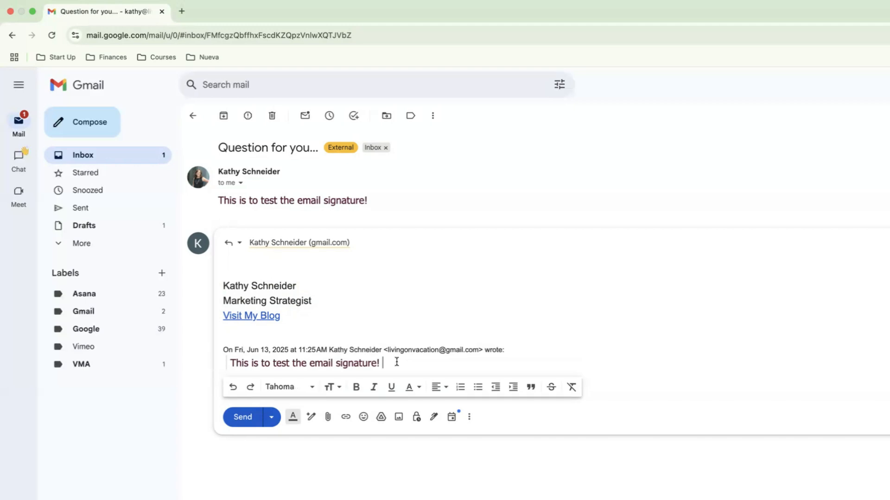
key(Return)
key(Return)
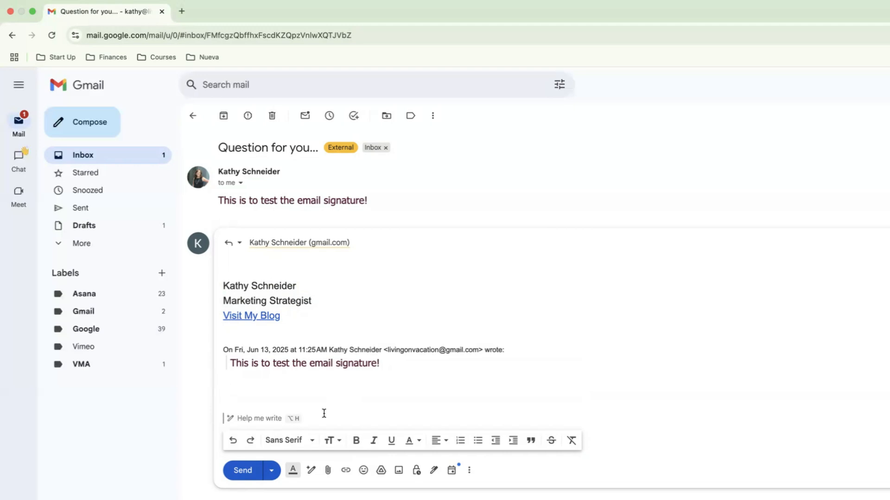
click(234, 265)
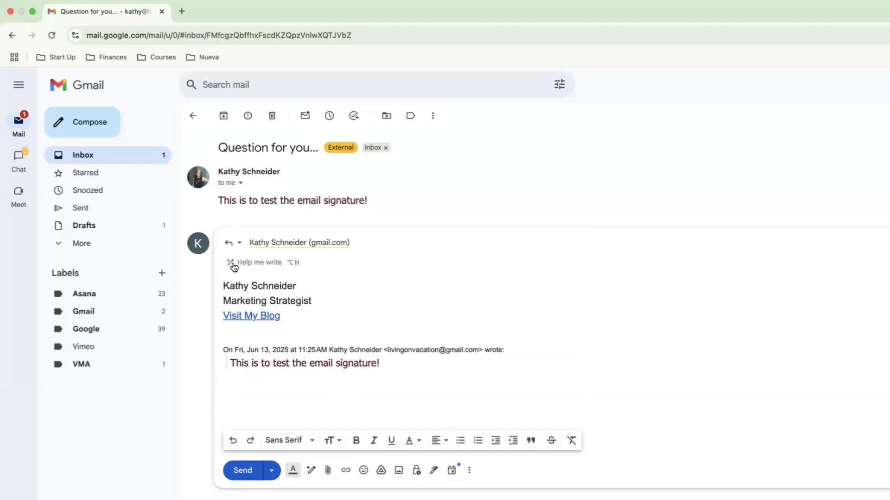